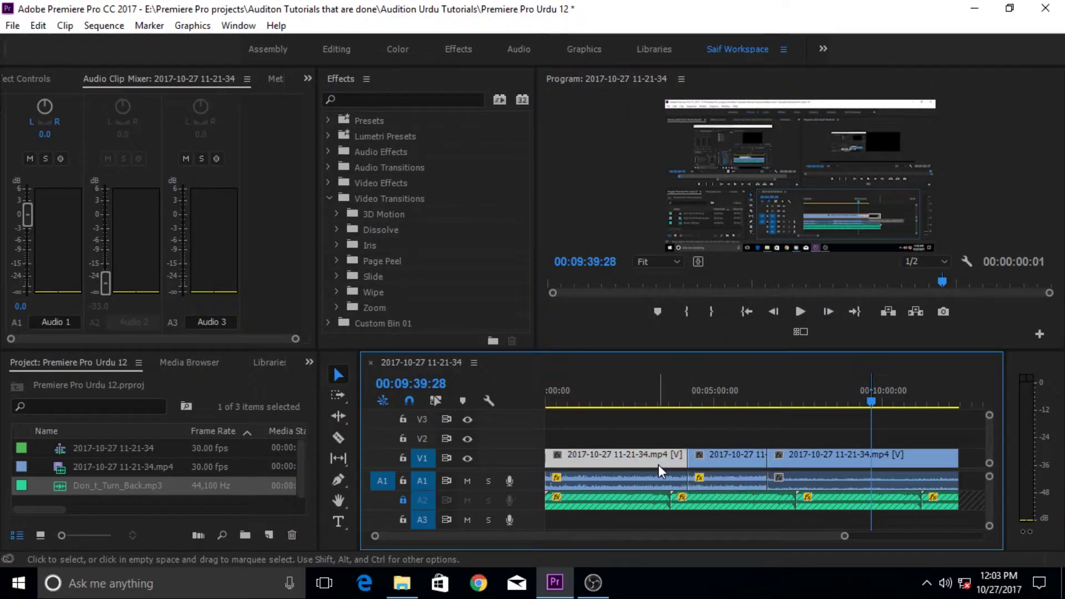
Delete the middle V1 clip and undo it, then clear the sequence's In and Out points.
left_click(732, 460)
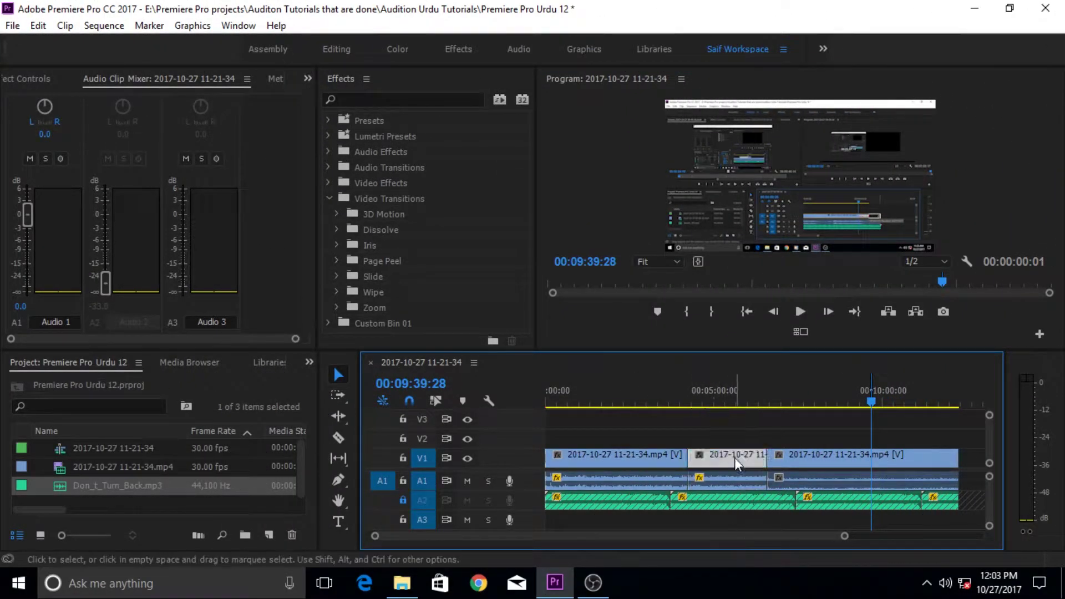
left_click(436, 400)
left_click(732, 463)
left_click(727, 466, "alt")
key("Delete")
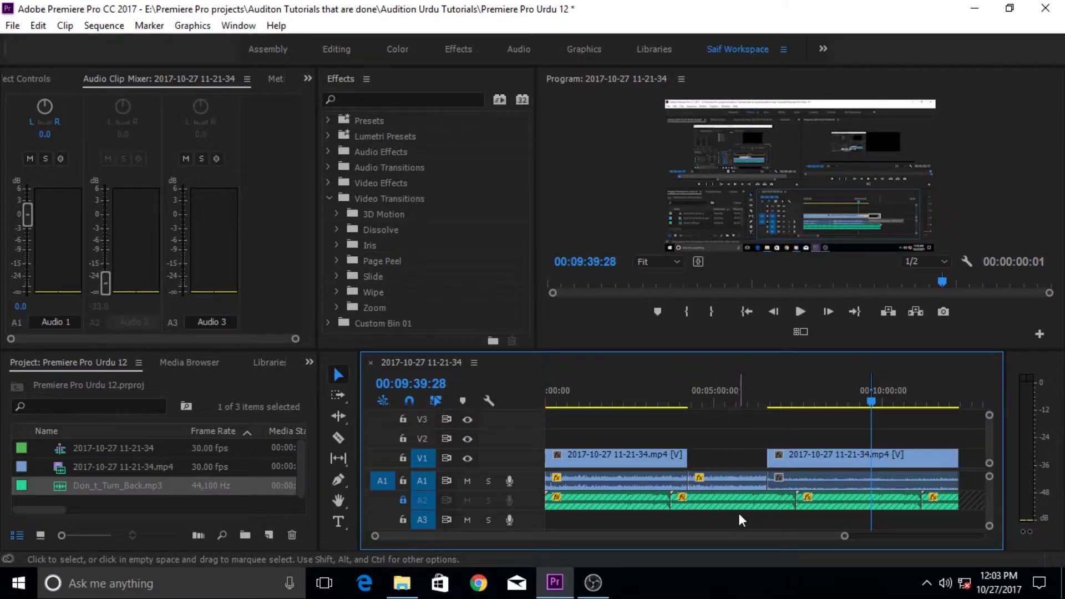
key("ctrl+z")
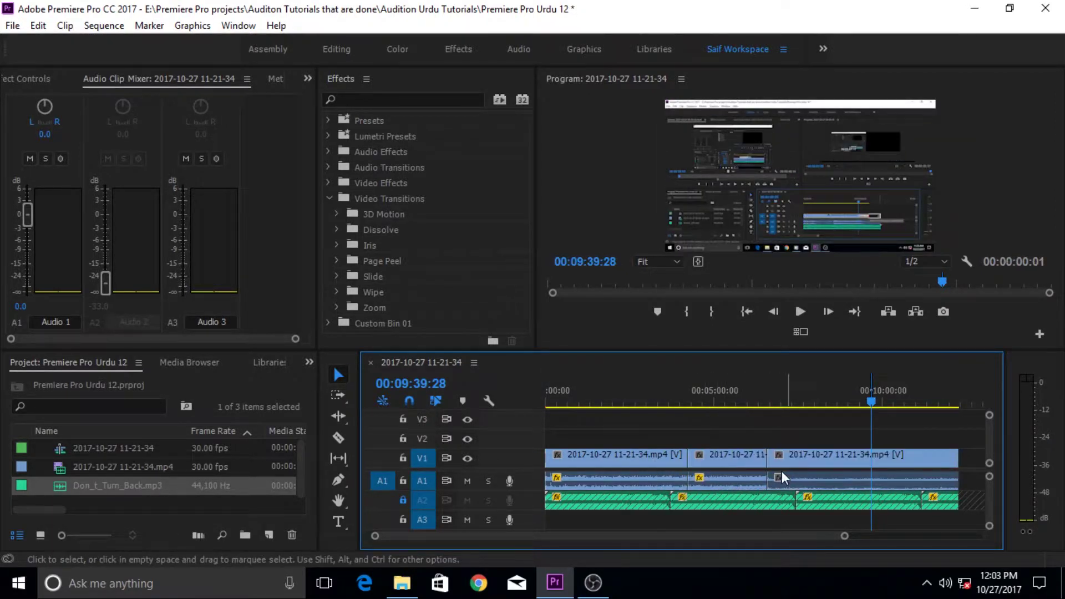
left_click(733, 466)
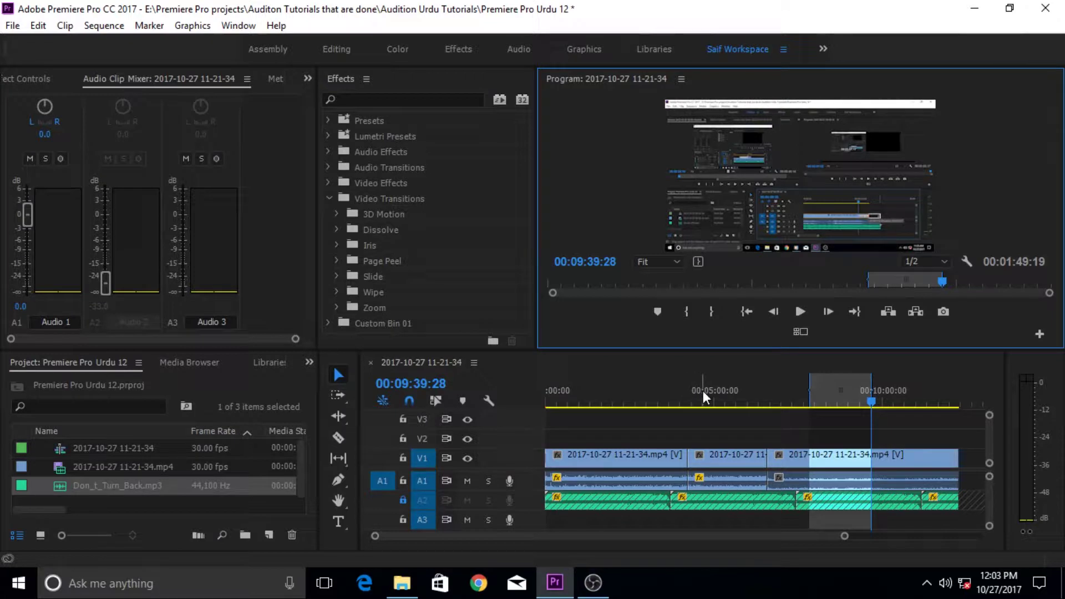
key("ctrl+shift+x")
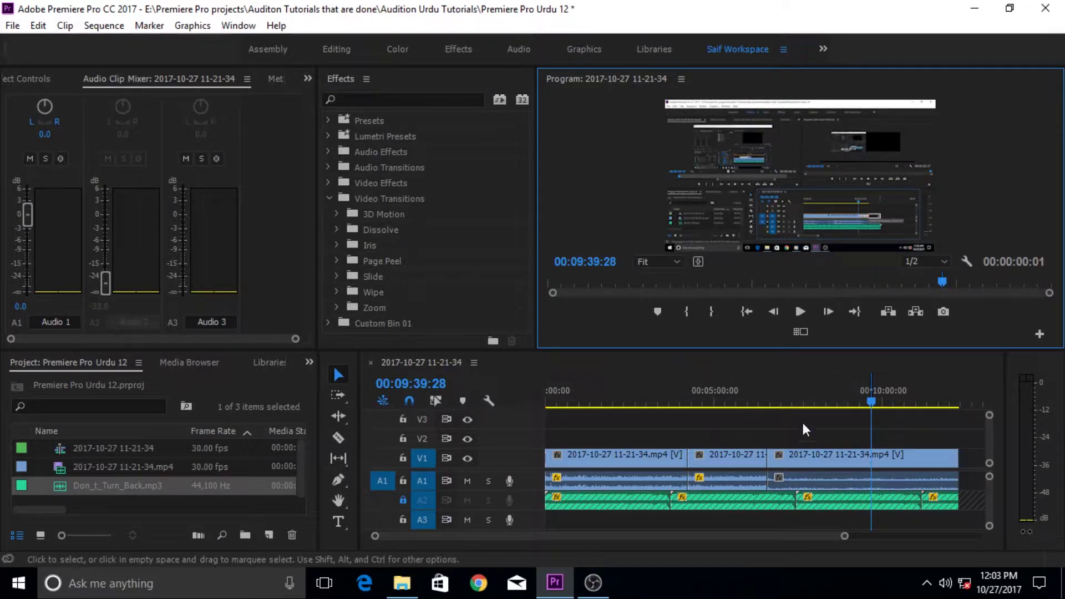
Delete the middle clip together with its A1 audio, then undo the deletion.
left_click(717, 476)
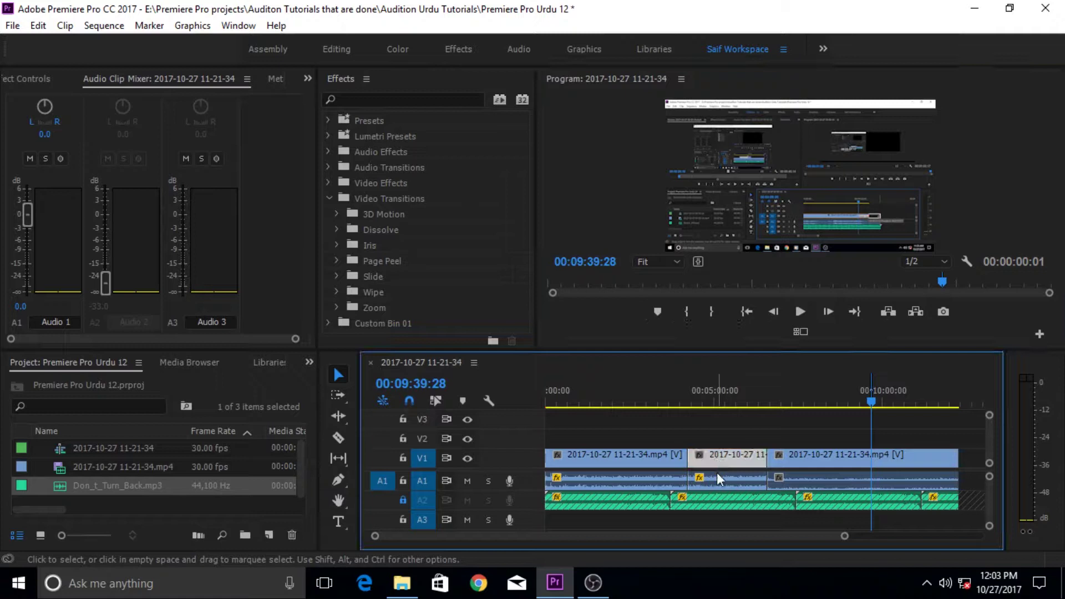
left_click(660, 466)
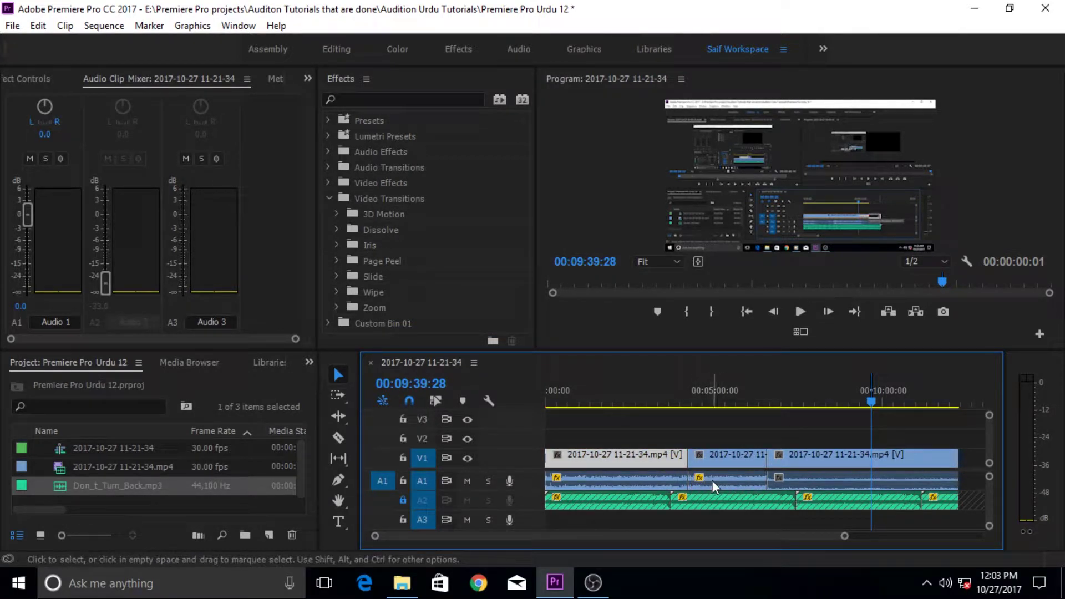
mouse_move(715, 487)
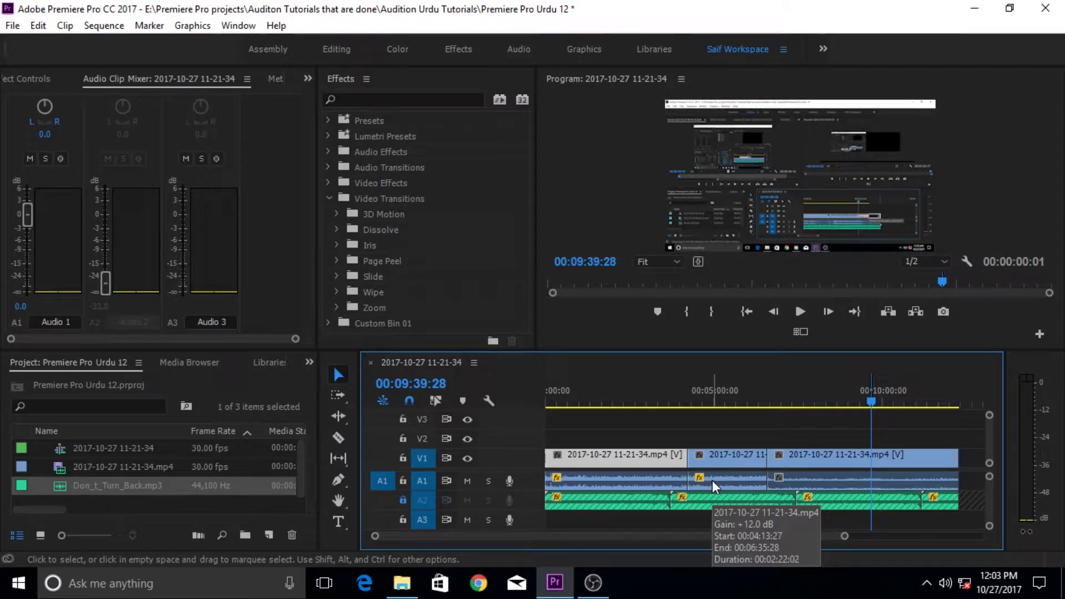
left_click(714, 487)
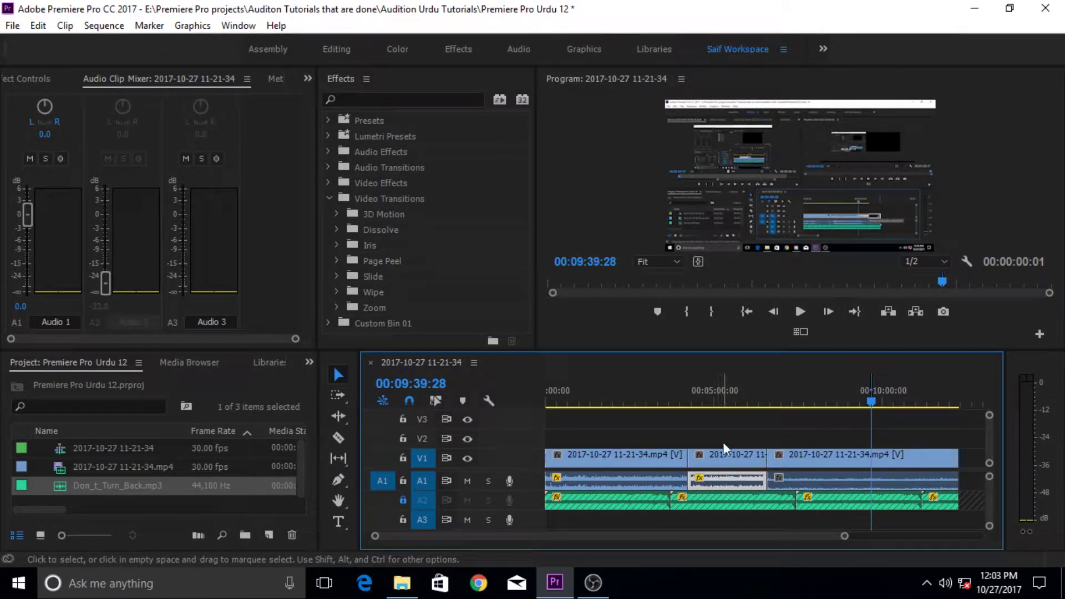
left_click(732, 481)
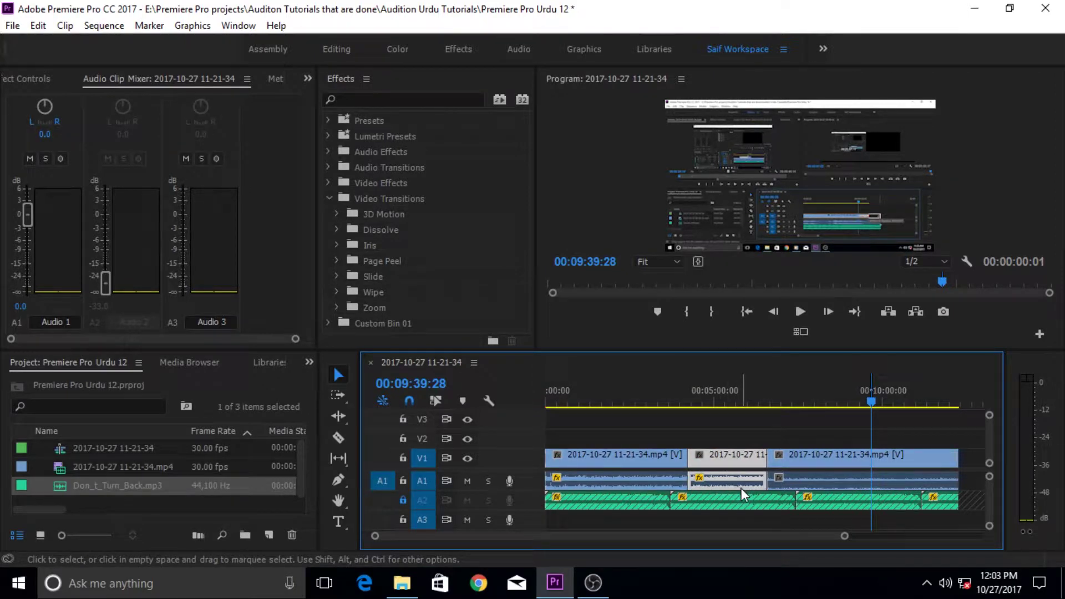
key("Delete")
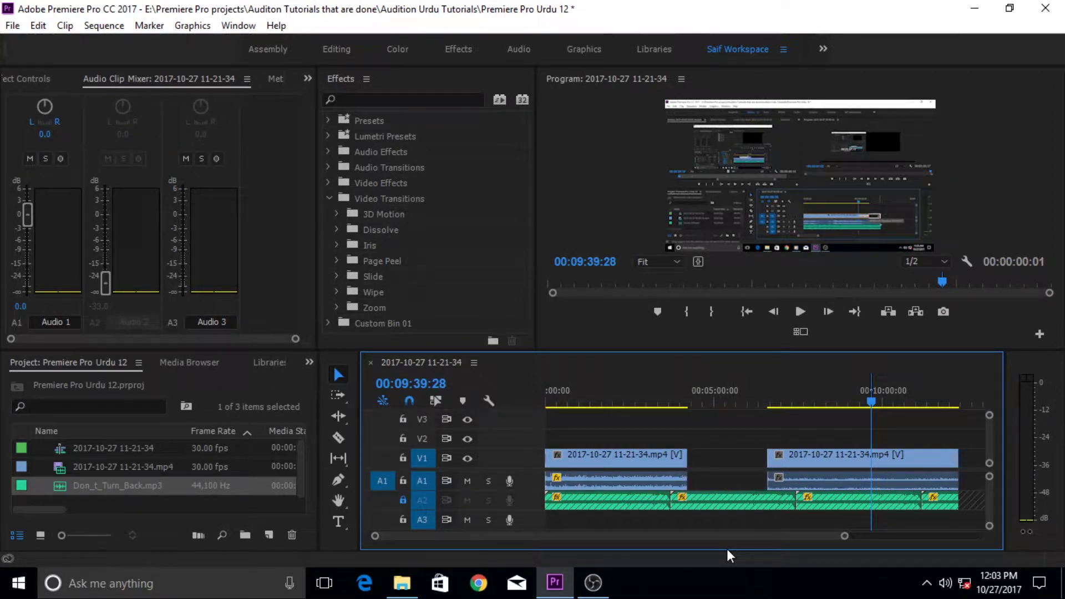
key("ctrl+z")
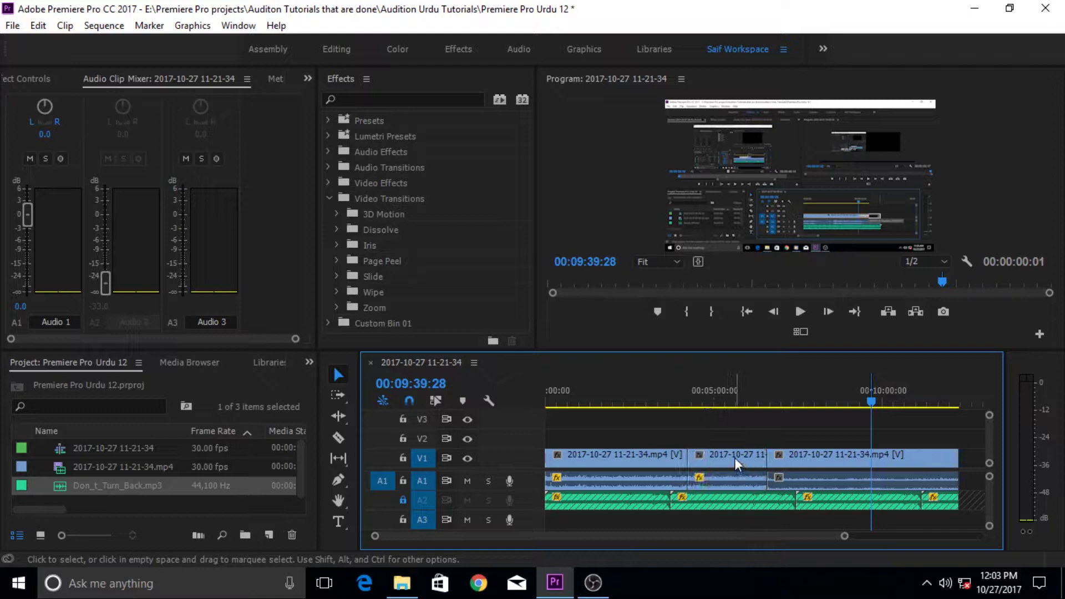
Delete only the middle clip's video part, then undo it.
left_click(741, 464, "alt")
key("Delete")
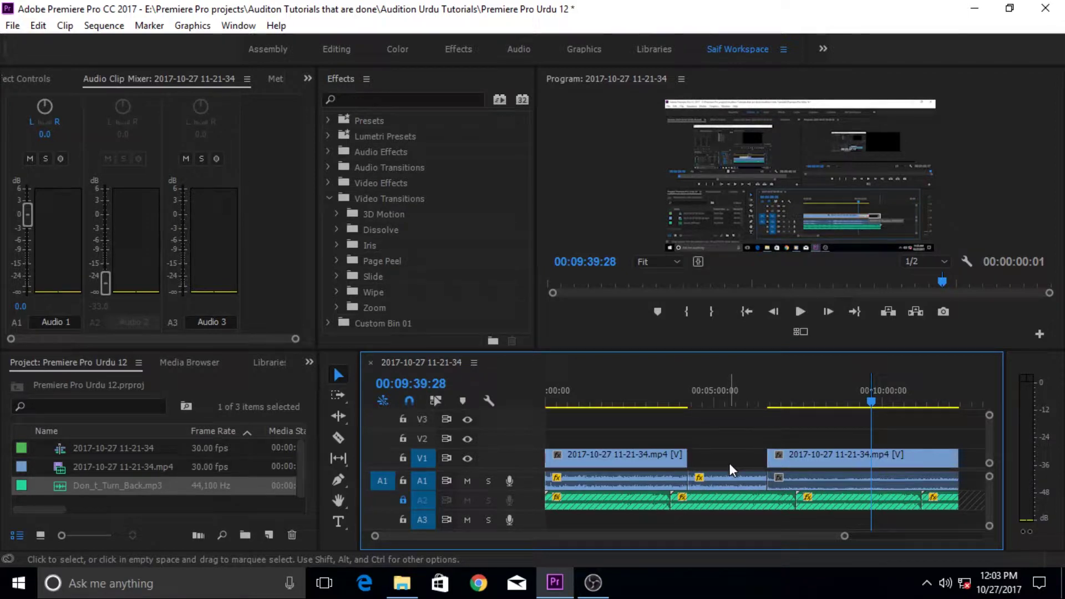
key("ctrl+z")
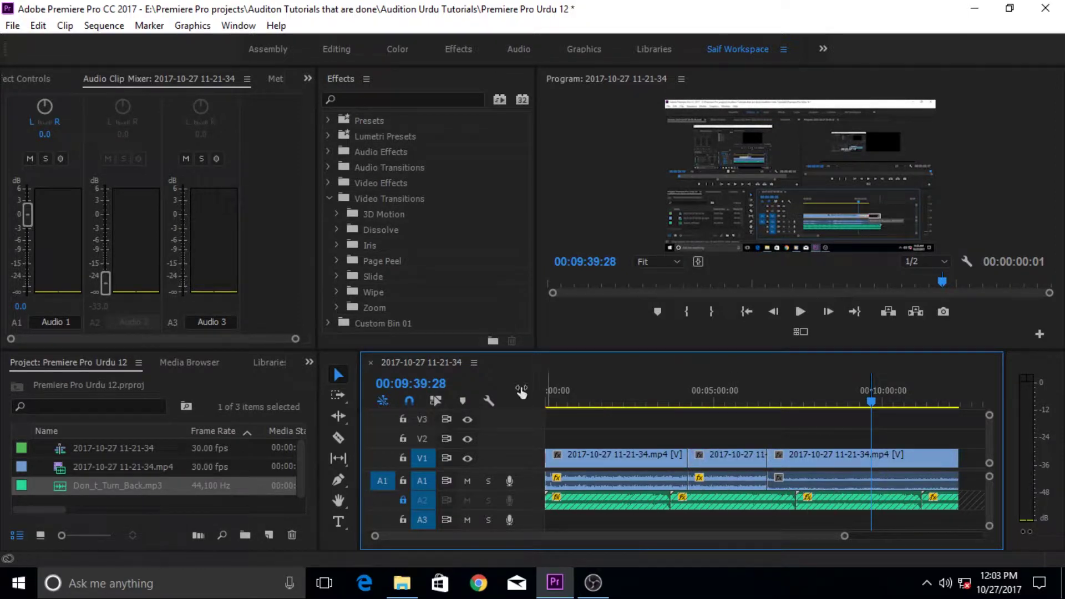
Turn on Linked Selection and delete just the middle V1 video, keeping its A1 audio.
left_click(437, 402)
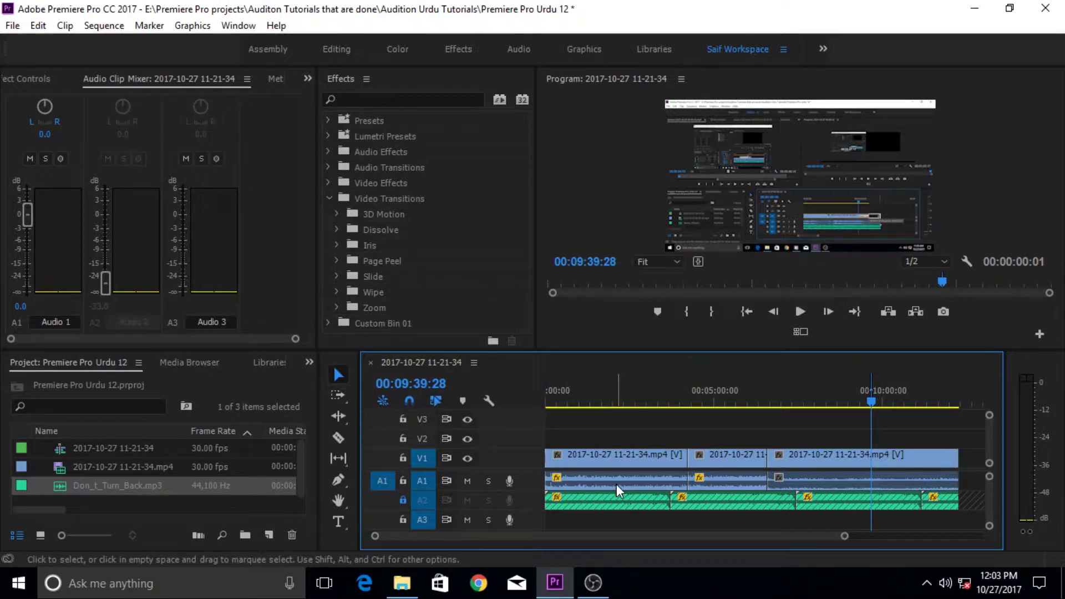
left_click(748, 463)
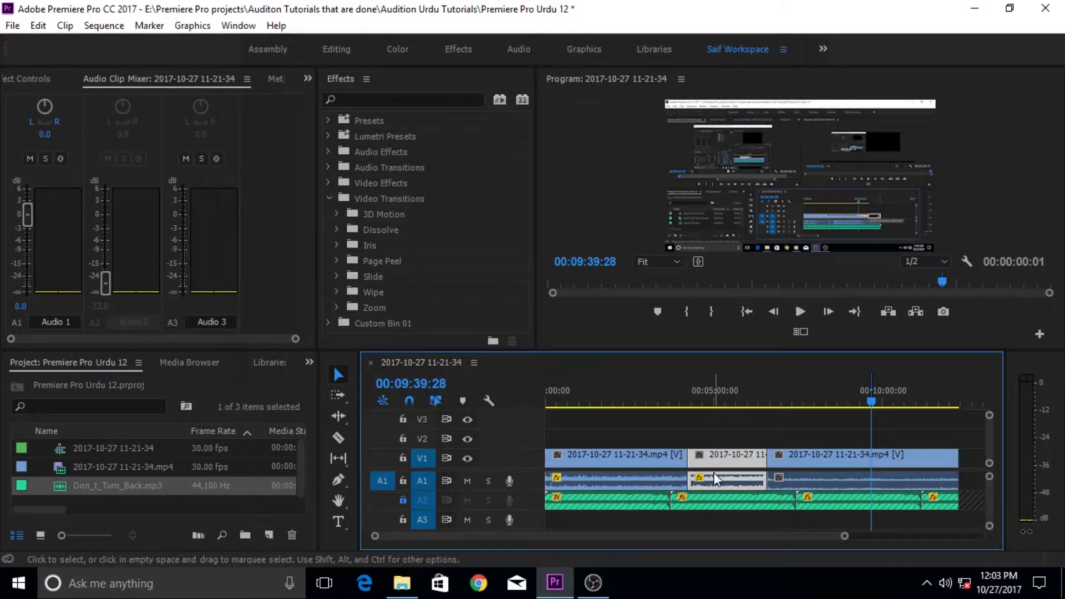
left_click(736, 441)
left_click(727, 465, "alt")
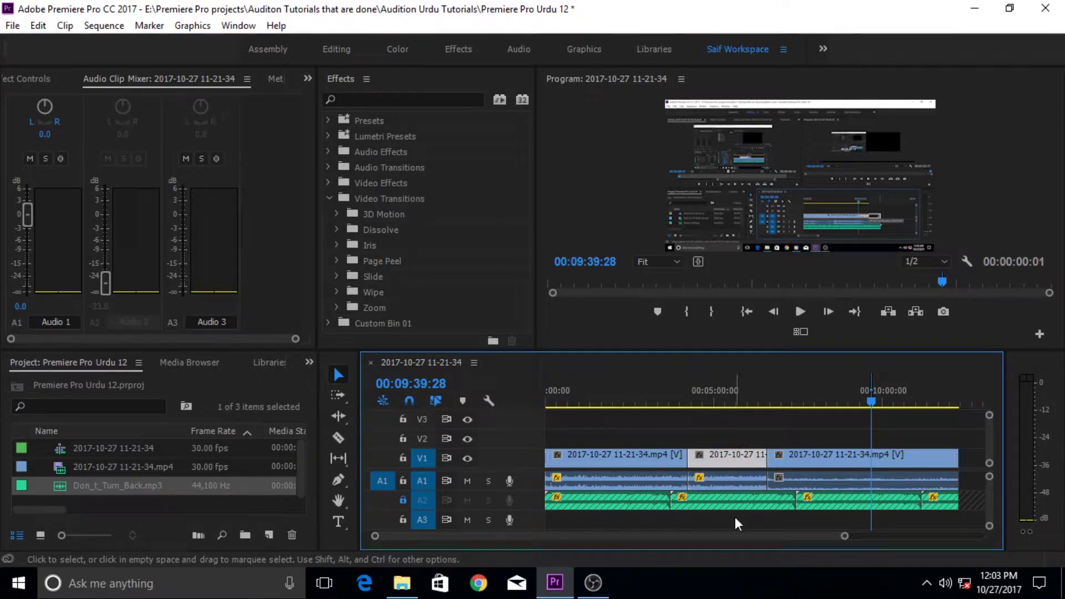
key("Delete")
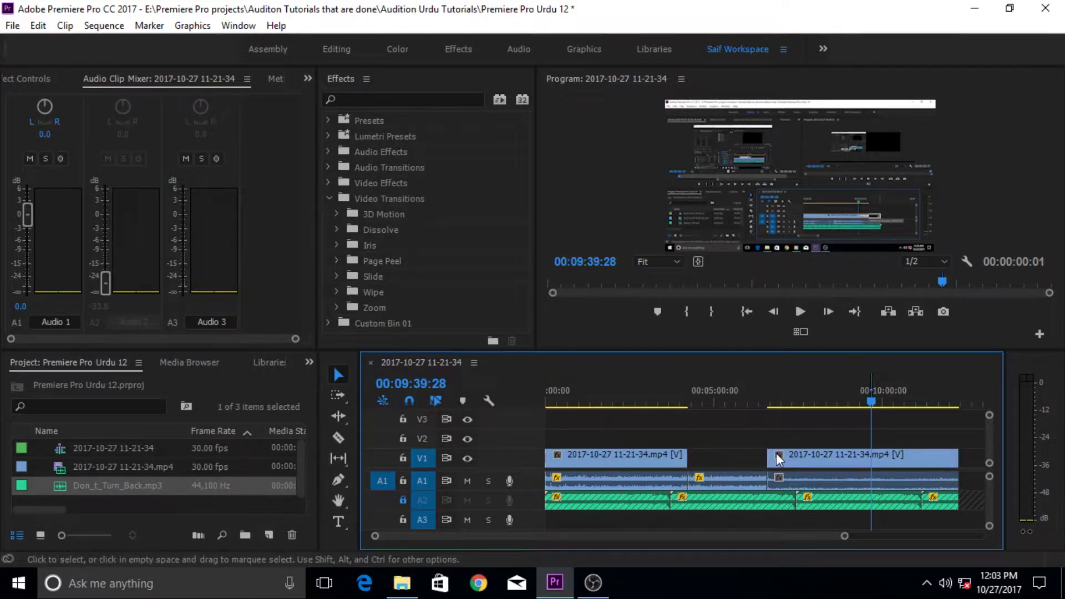
Slide the last clip left toward the gap, then undo the move and the middle clip's deletion.
left_click_drag(784, 460, 708, 467)
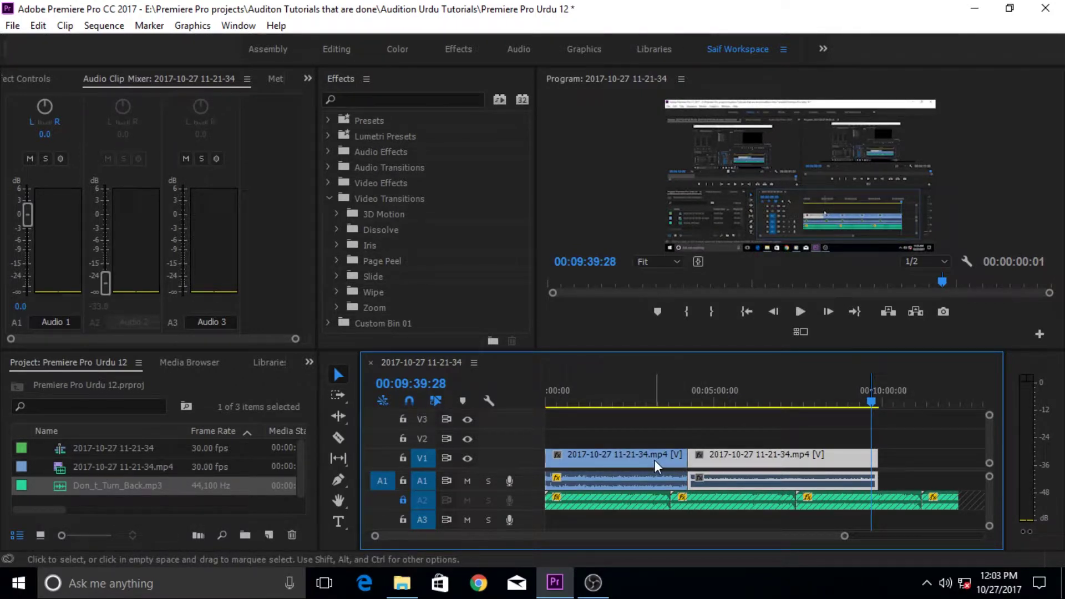
key("ctrl+z")
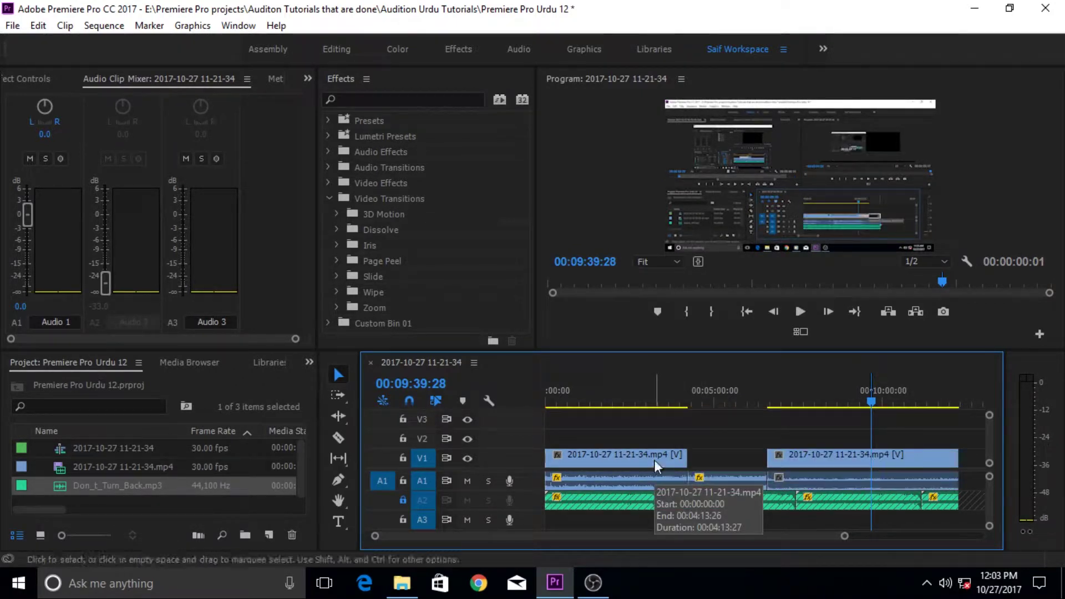
key("ctrl+z")
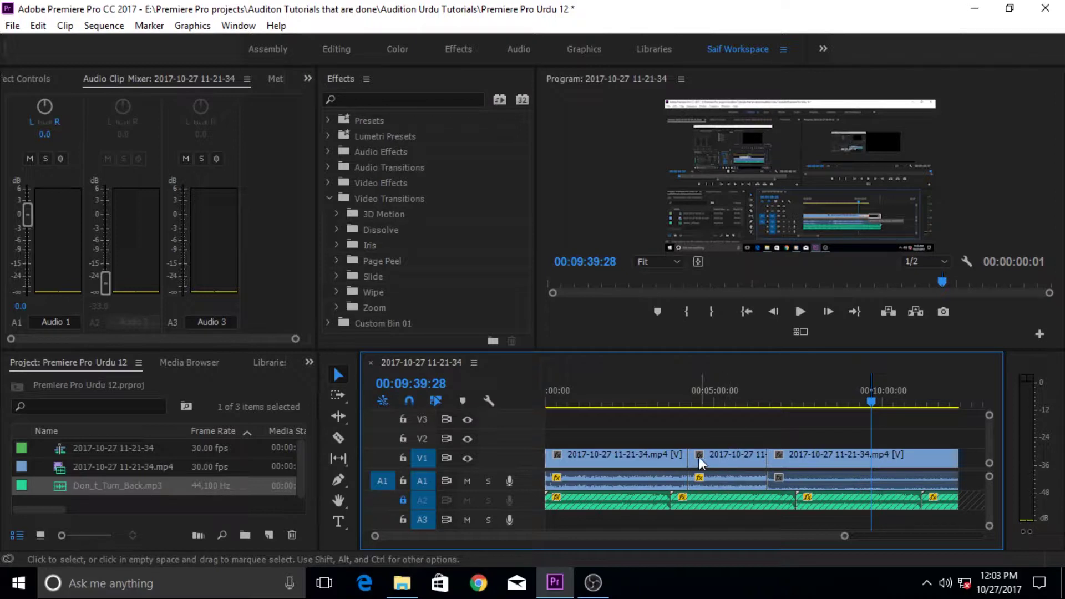
Turn off Linked Selection and deselect the middle clip.
left_click(726, 470)
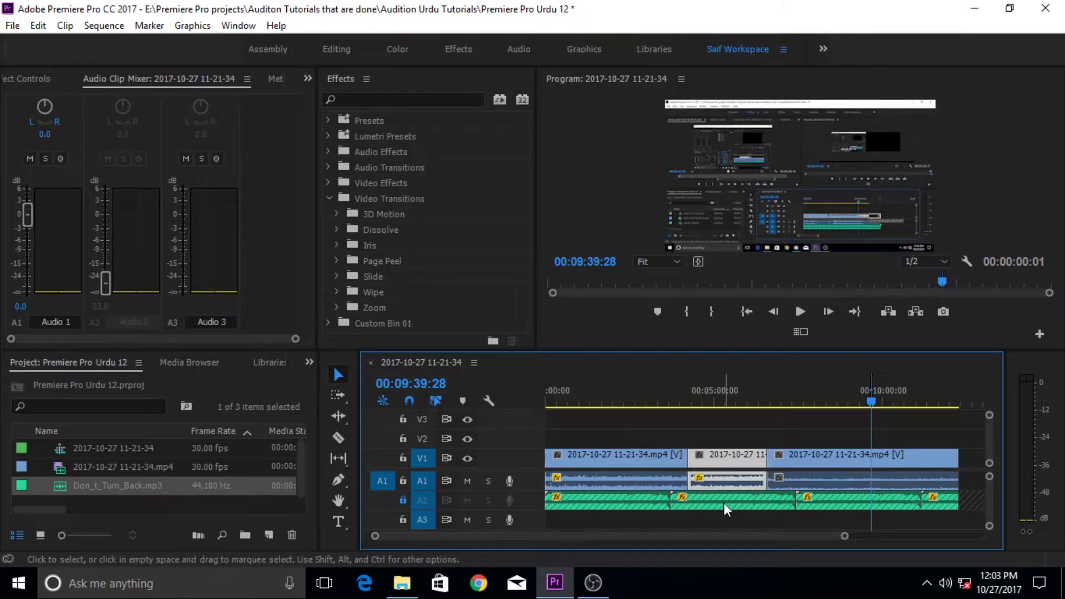
left_click(340, 441)
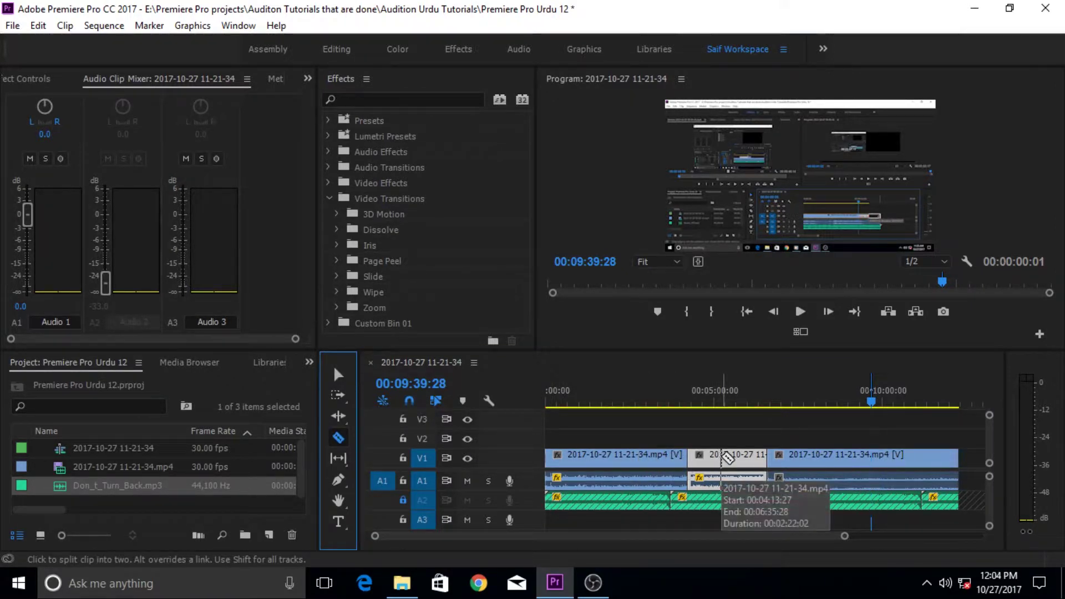
left_click(434, 409)
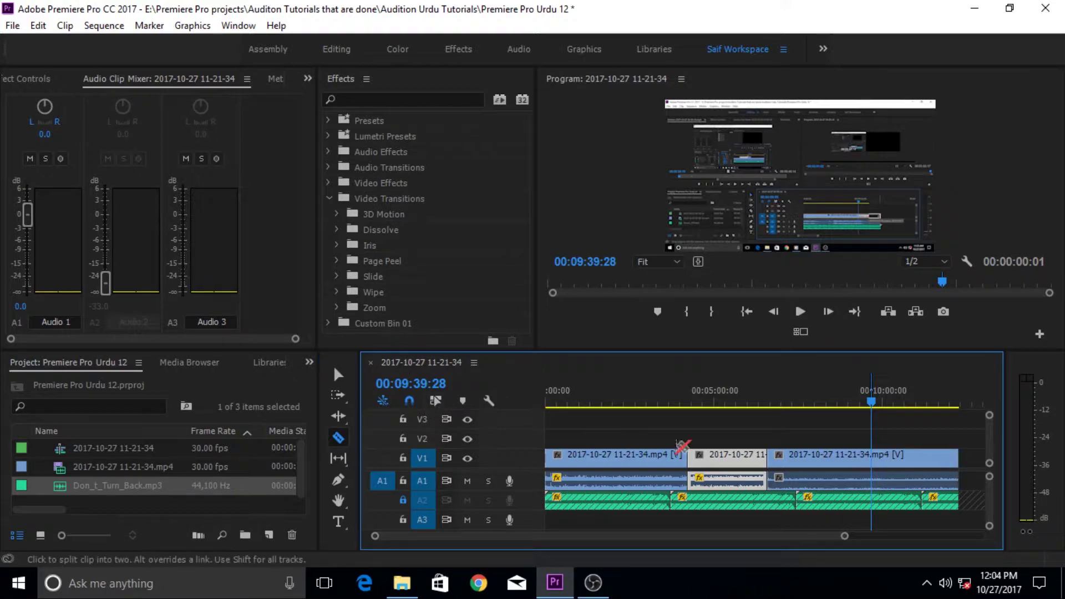
left_click(338, 374)
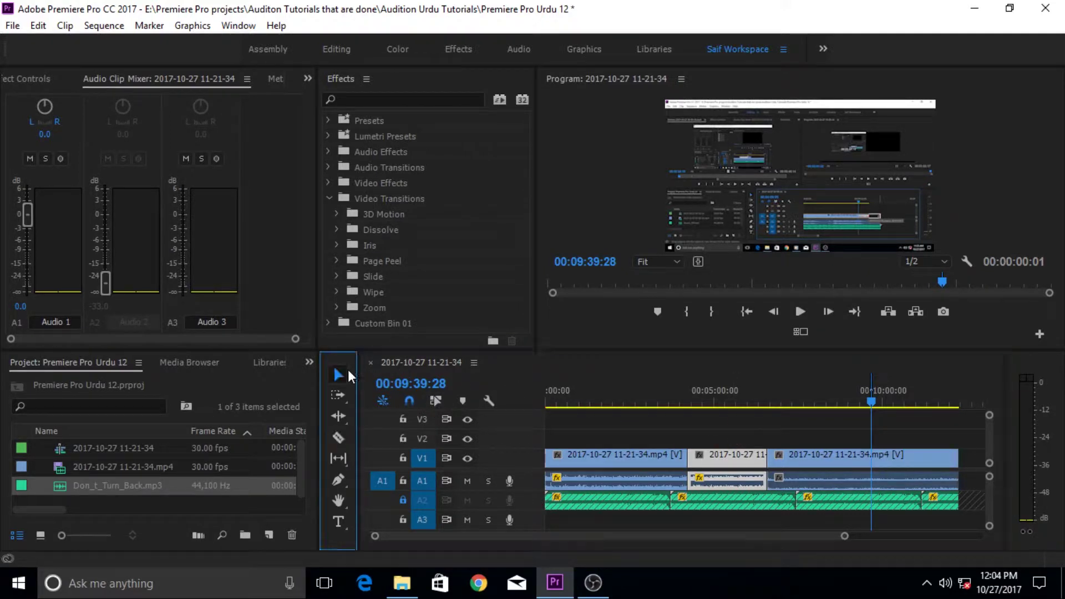
left_click(744, 441)
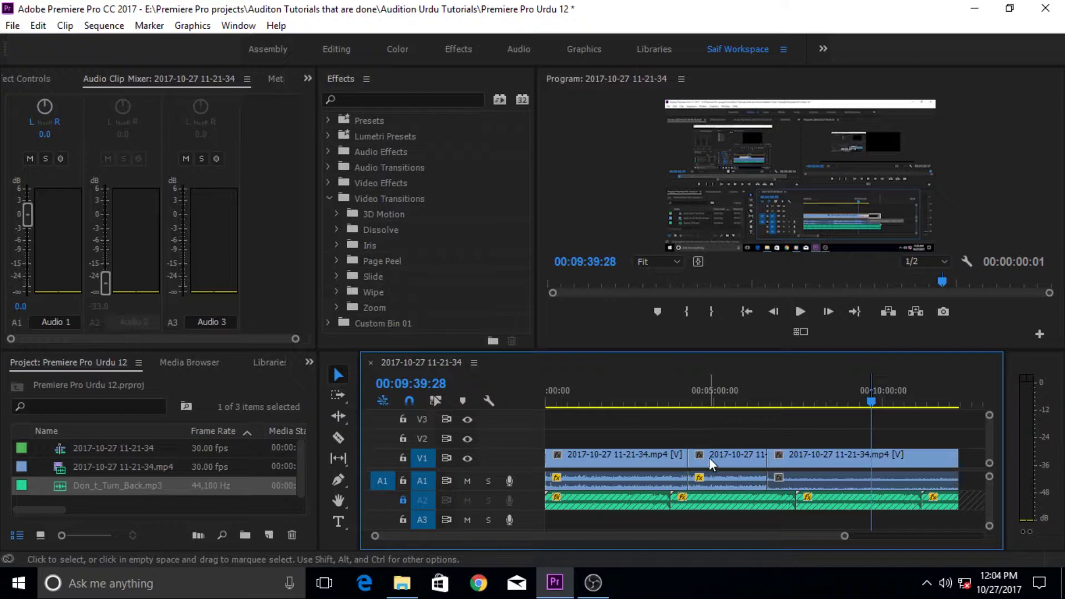
With the Razor Tool and Shift held, cut the middle clip across V1 and A1.
left_click(338, 438)
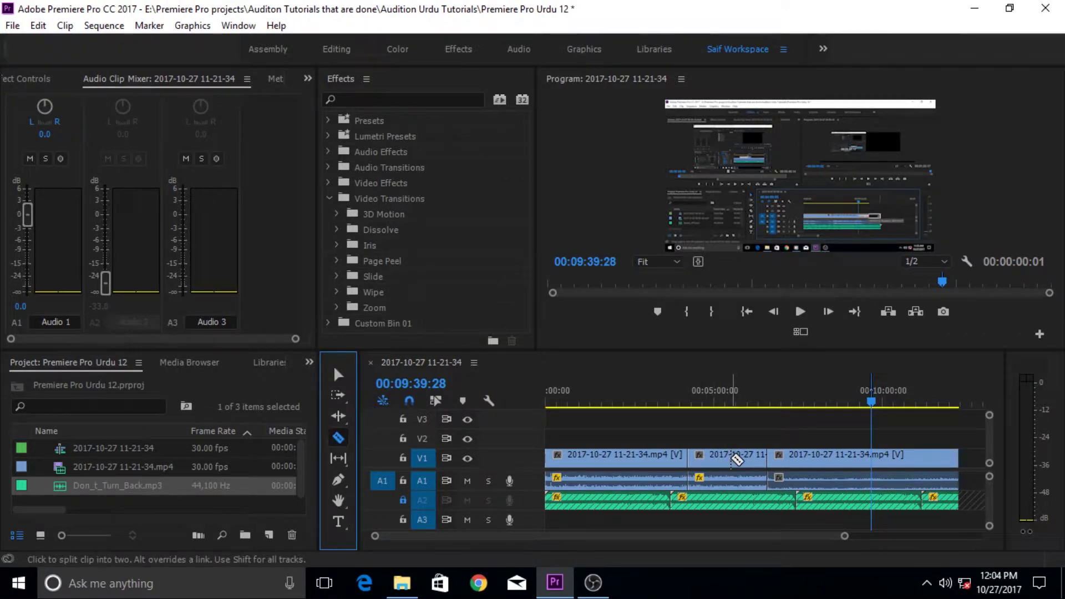
key("shift")
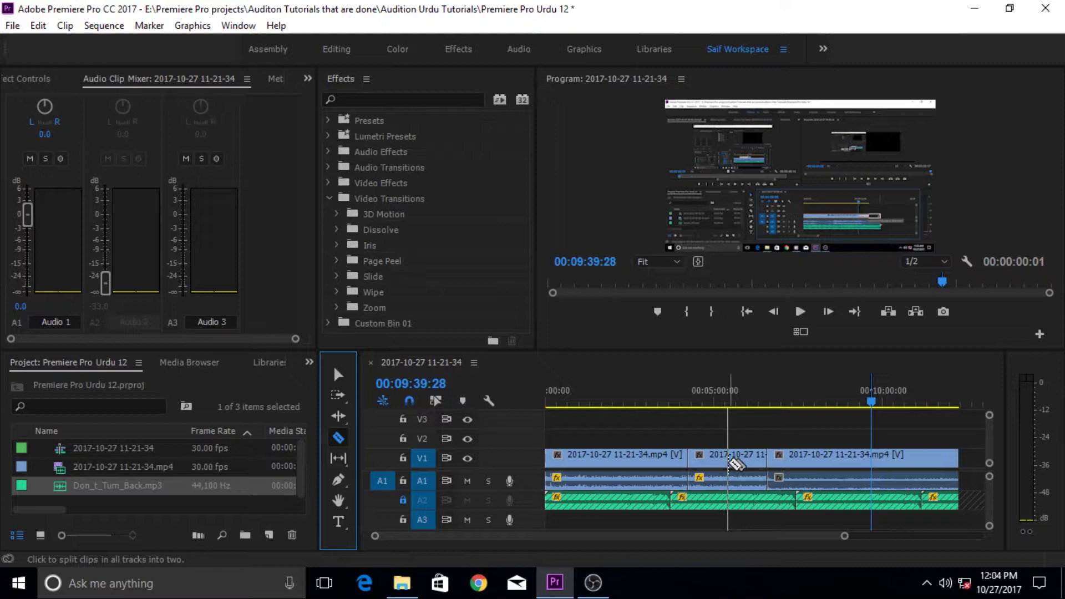
left_click(729, 460)
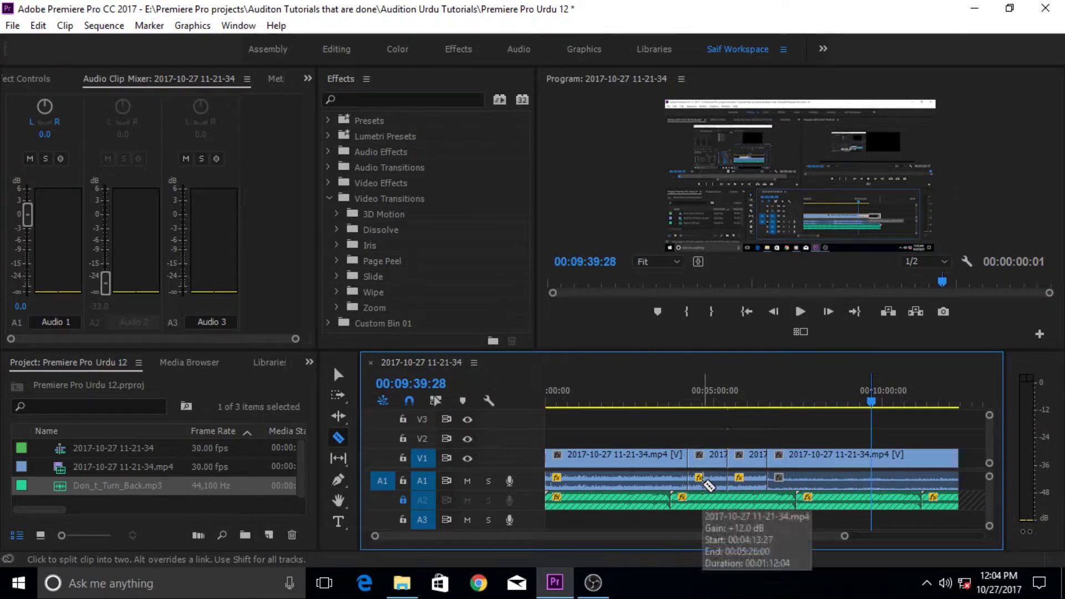
Try a Razor cut on the locked A2 Don_t_Turn_Back.mp3 clip, confirming it stays whole.
left_click(343, 377)
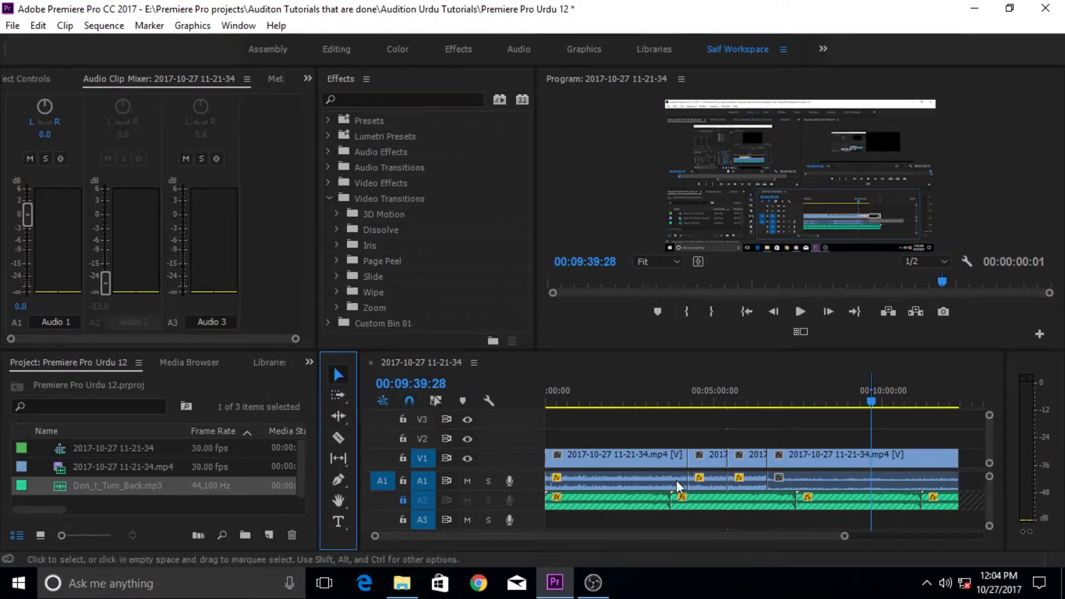
left_click(339, 438)
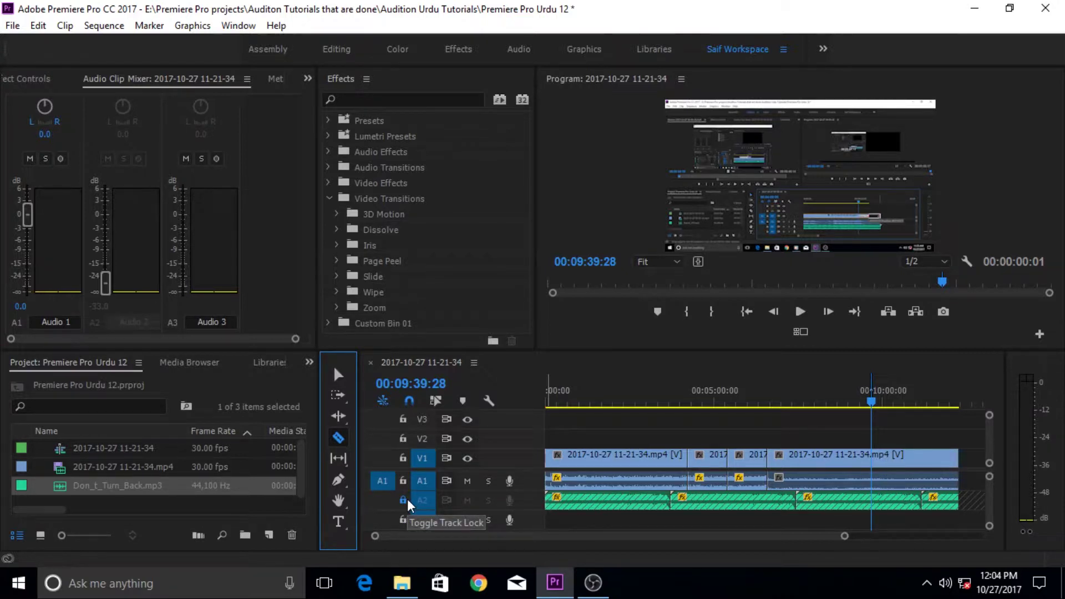
left_click(734, 503)
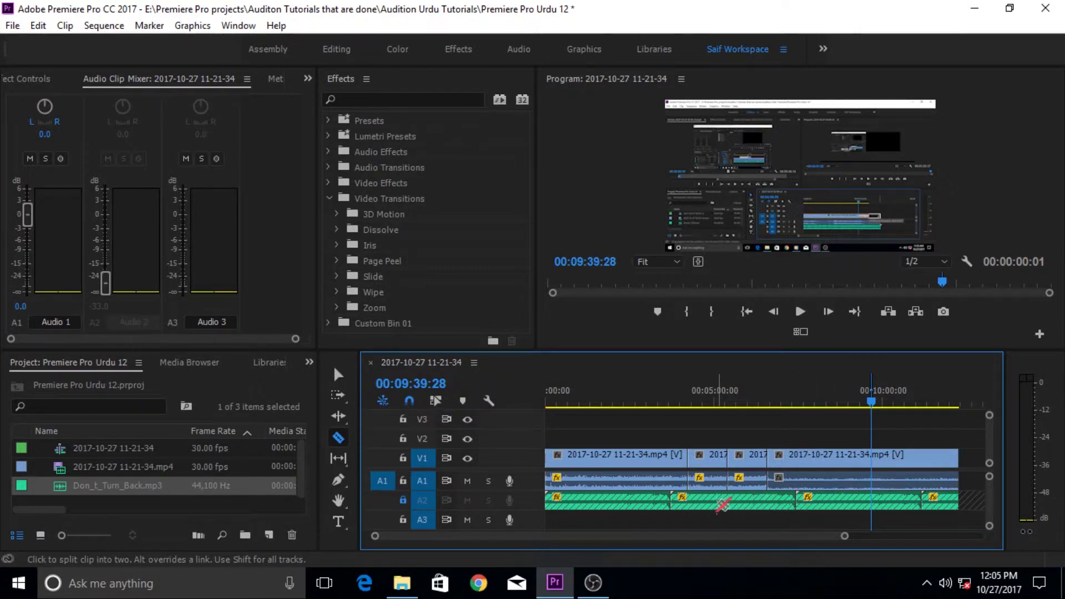
Marquee-select the short V1 piece, delete it leaving a gap, then undo the deletion.
left_click(338, 375)
left_click_drag(739, 427, 747, 473)
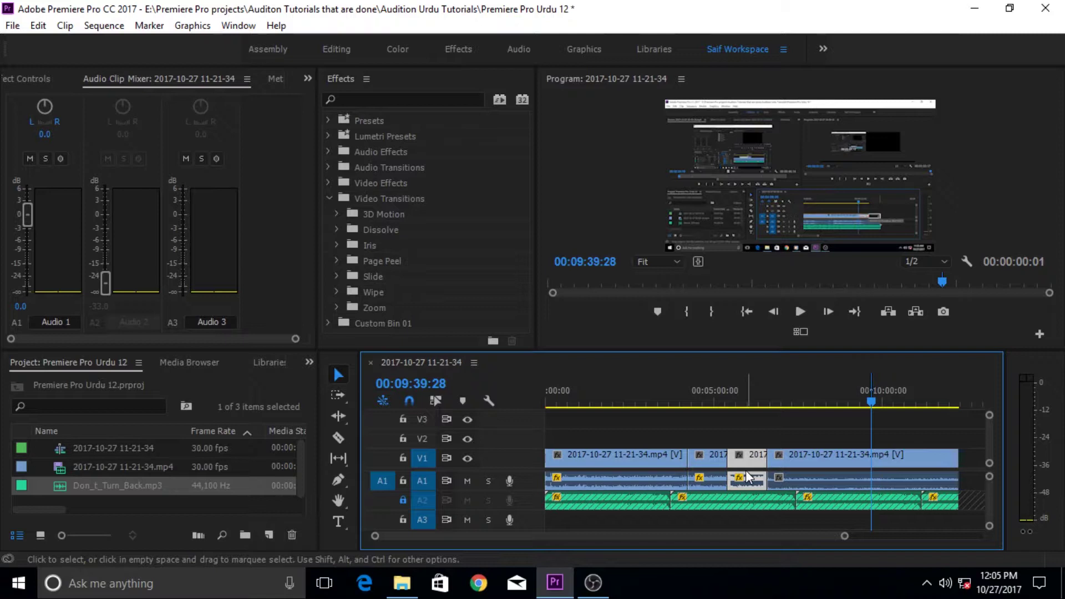
key("Delete")
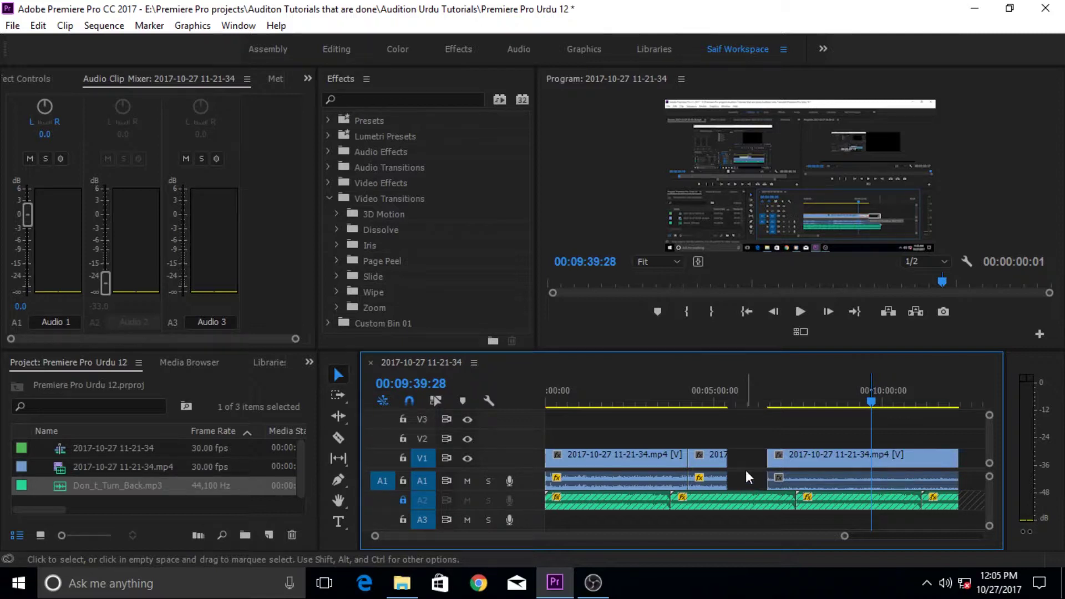
key("ctrl+z")
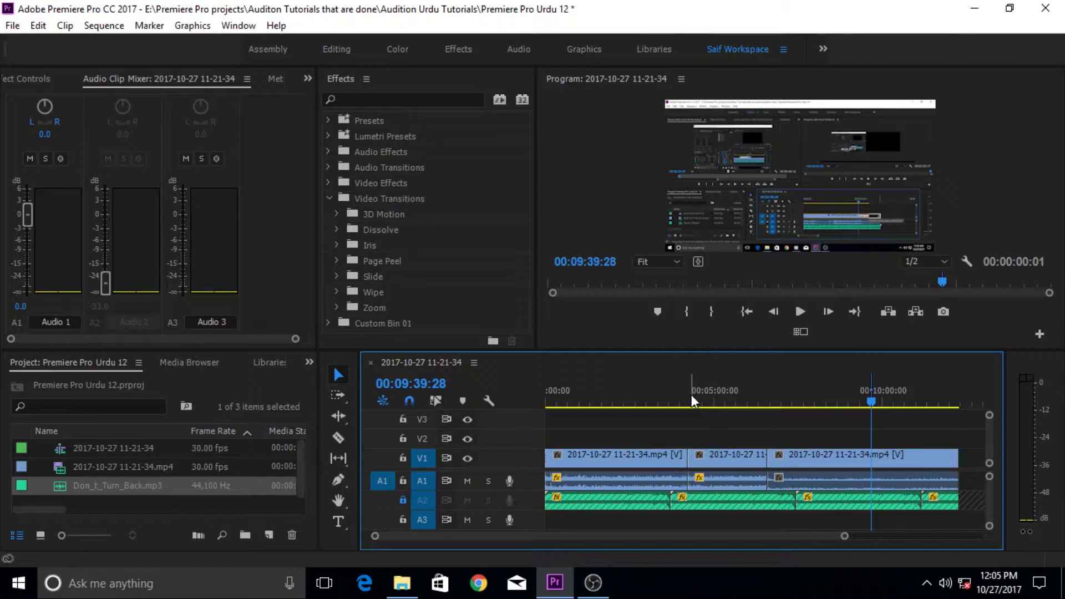
Mark an In point at 00:04:13:27 and an Out point at 00:06:35:29.
left_click_drag(698, 392, 692, 392)
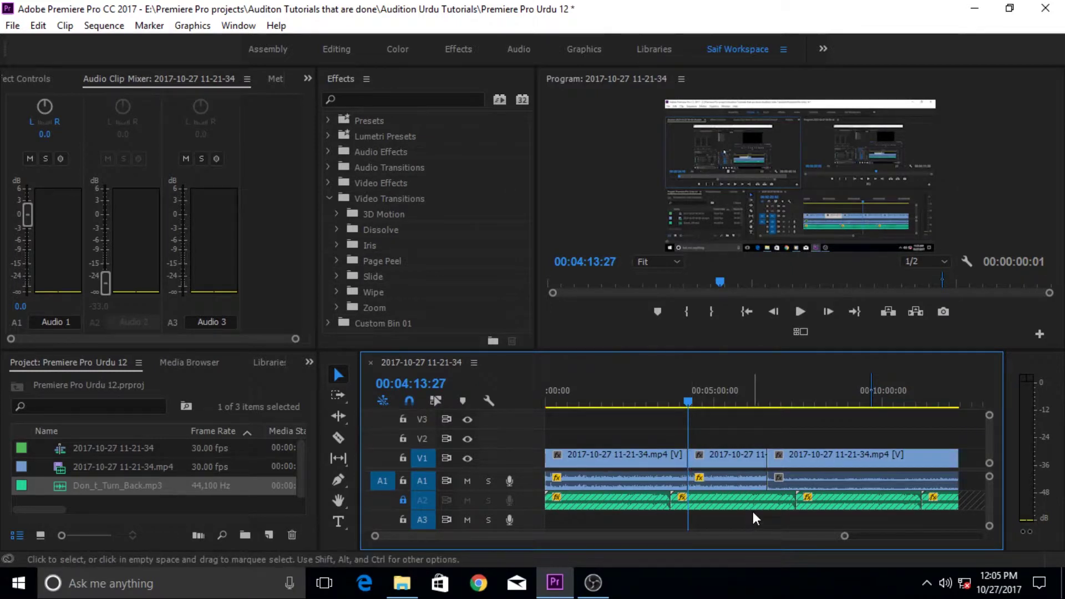
key("i")
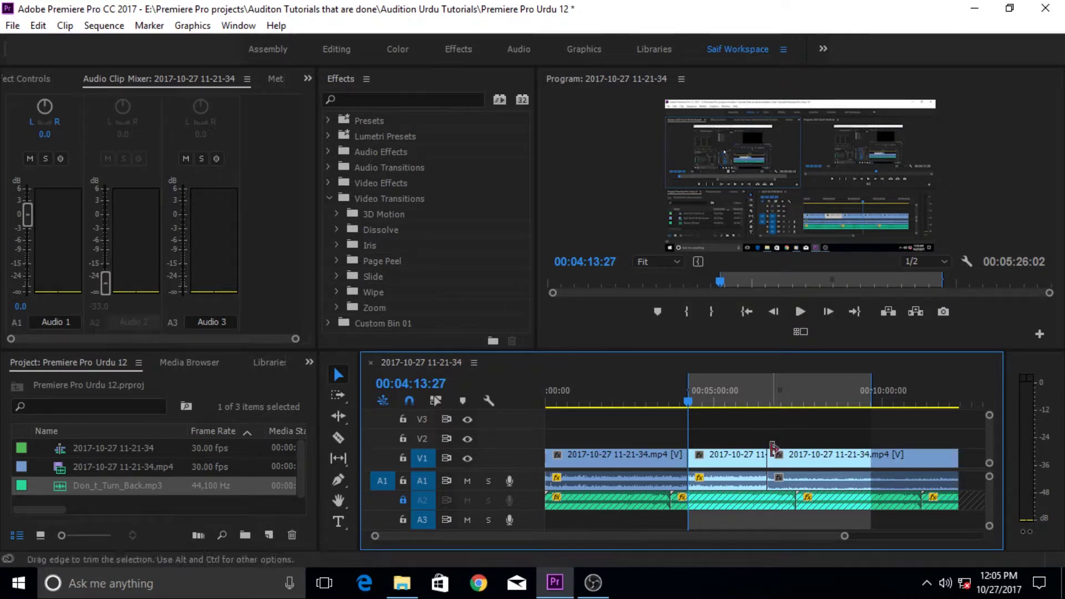
left_click(747, 402)
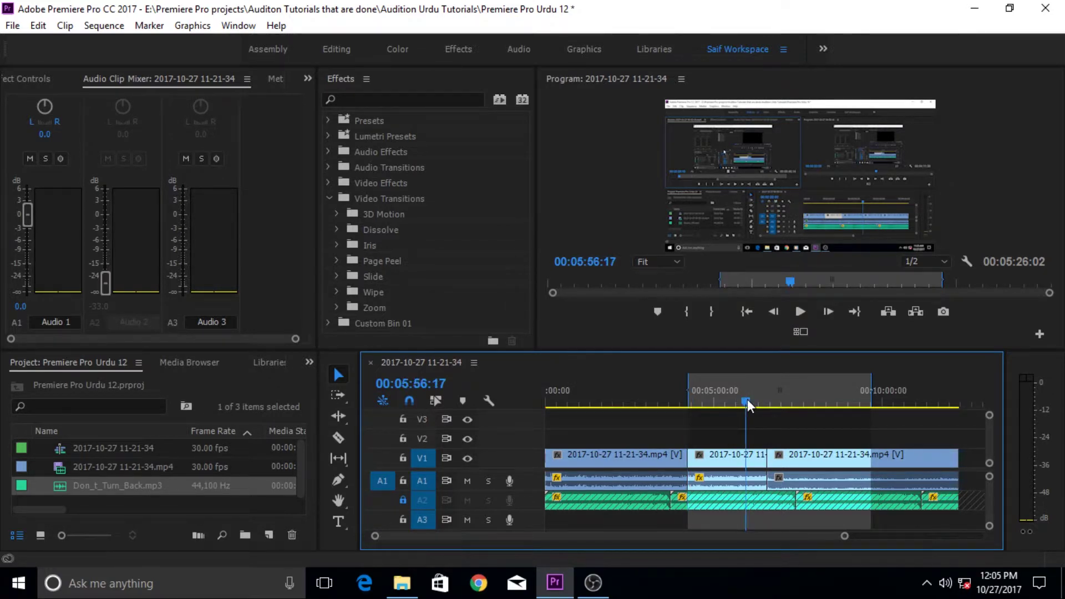
left_click_drag(748, 399, 768, 401)
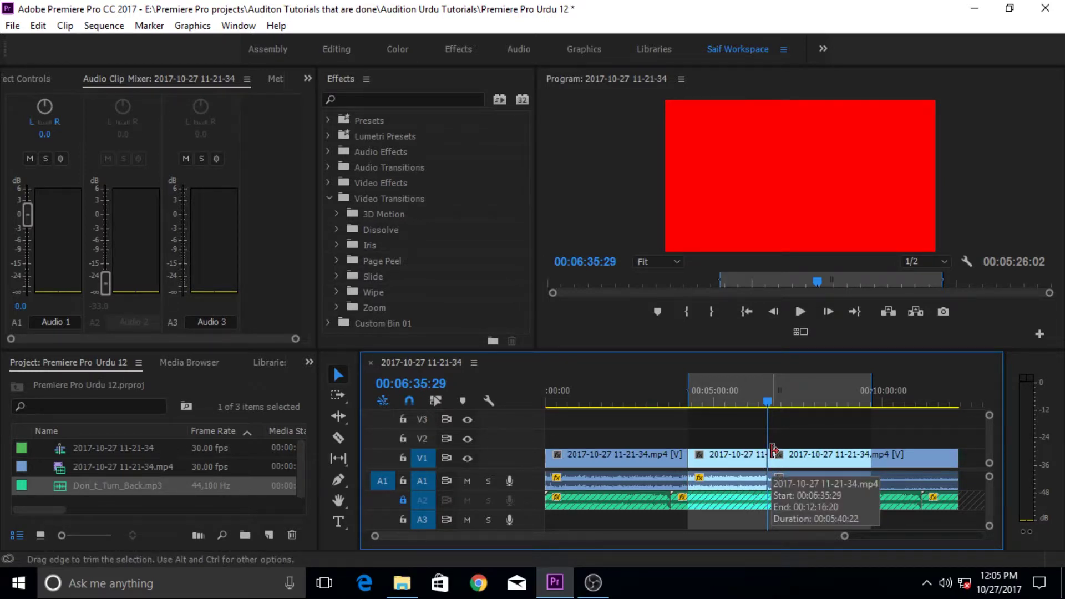
key("o")
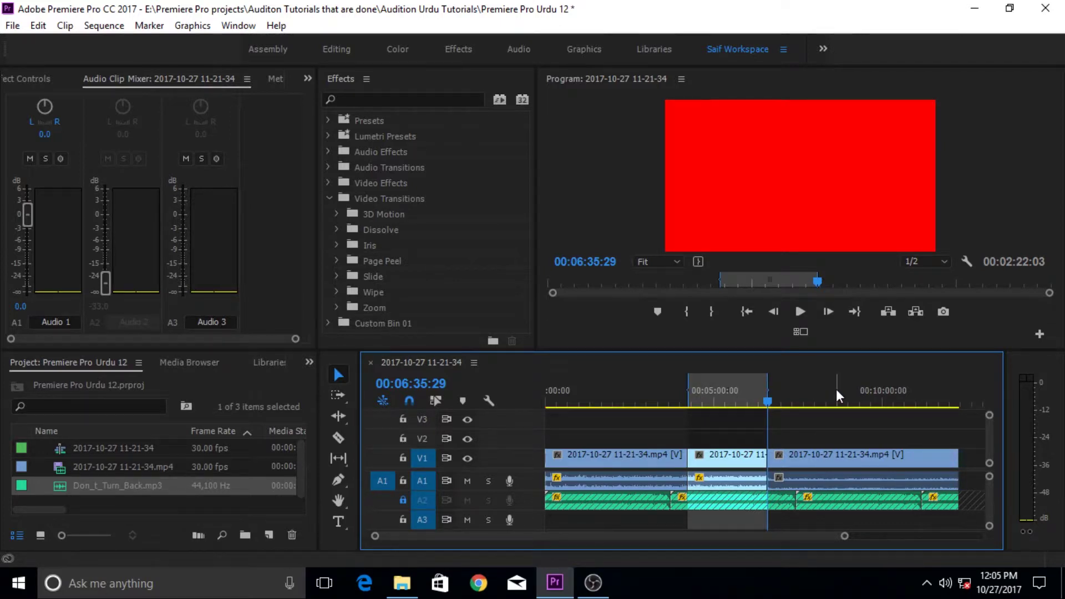
left_click(886, 320)
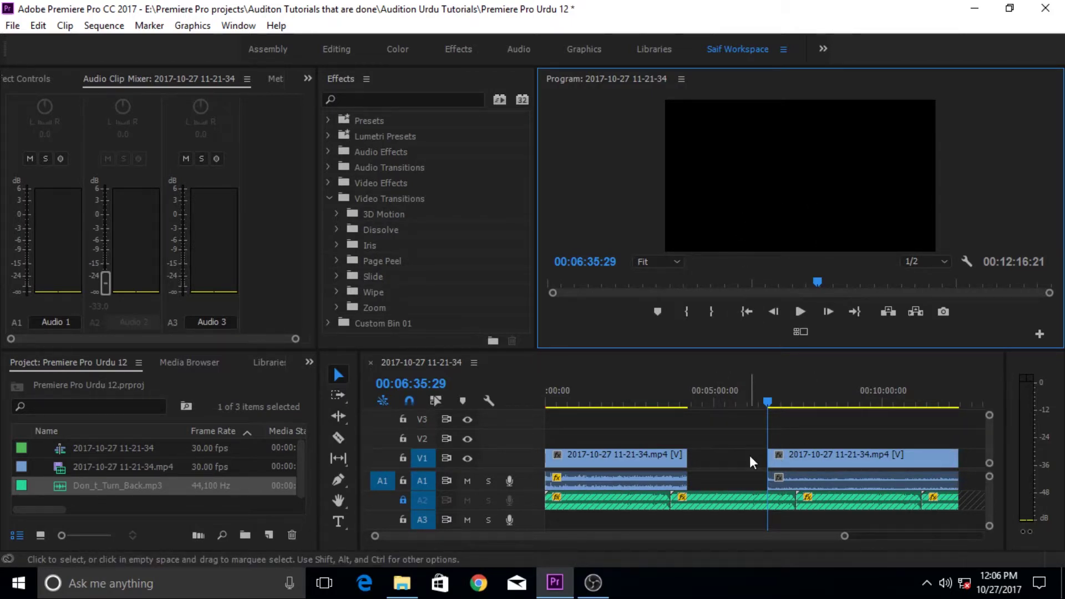
key("ctrl+z")
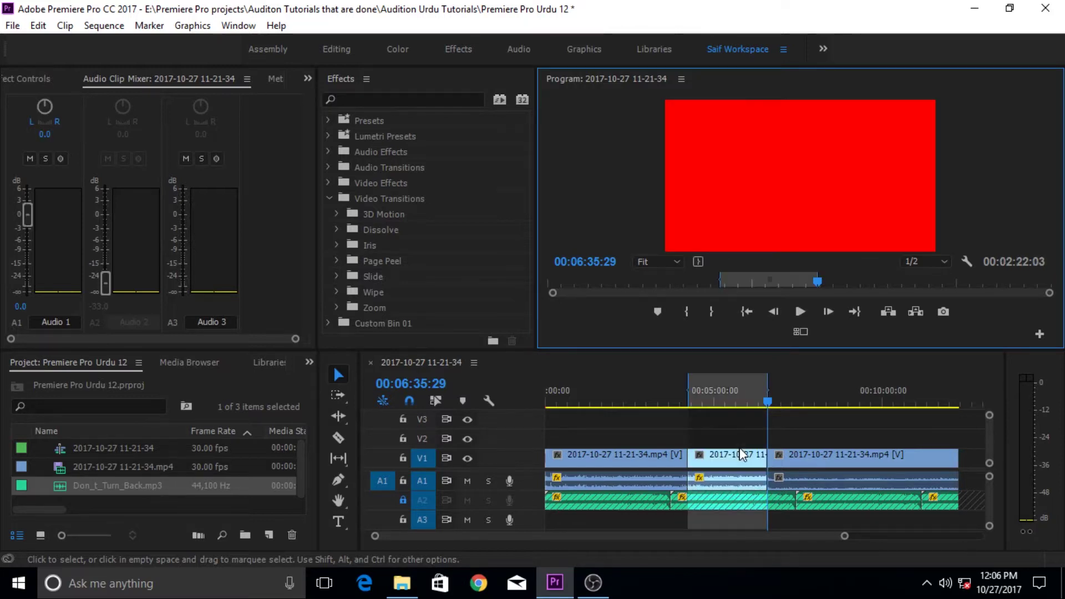
Extract the 00:02:22:03 In/Out range to close the gap, then restore it.
left_click(915, 312)
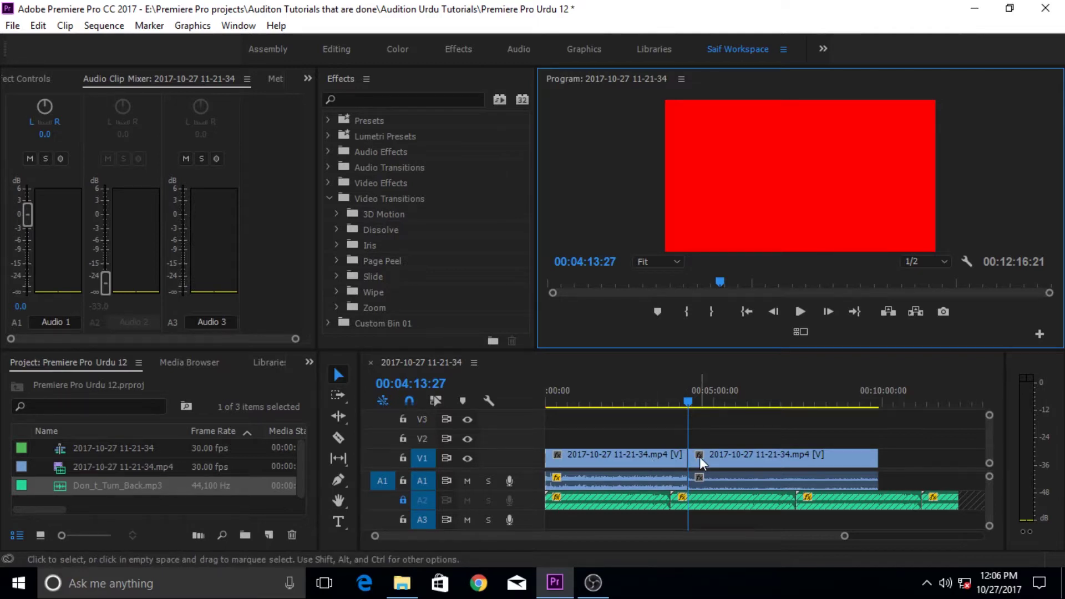
key("ctrl+shift+v")
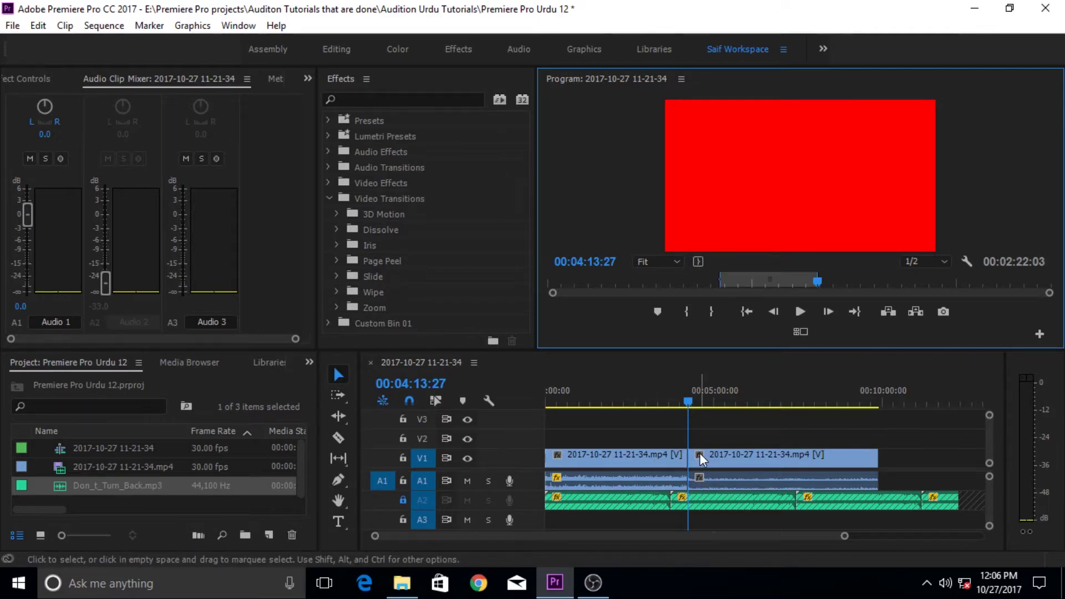
Mark In at 00:07:54:15 and Out at 00:08:59:21, Lift the range, then undo it.
left_click(813, 398)
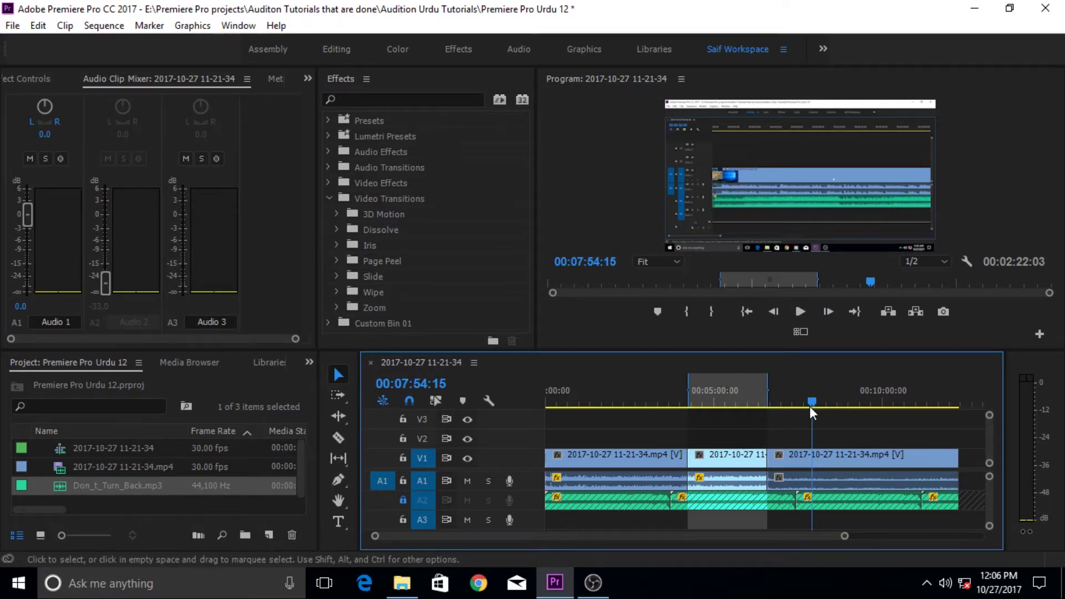
key("x")
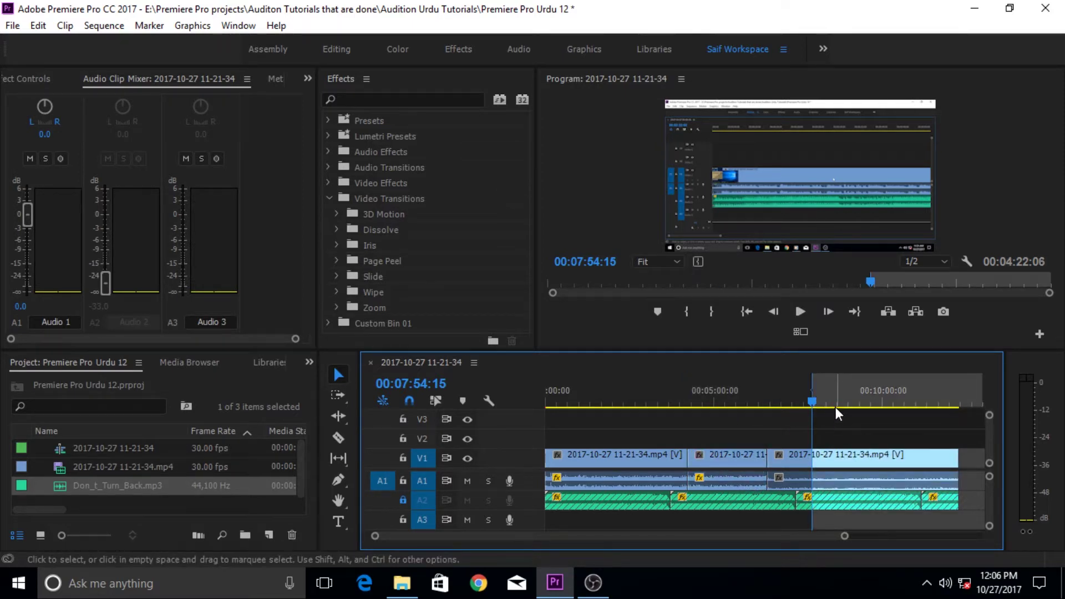
left_click(851, 401)
key("o")
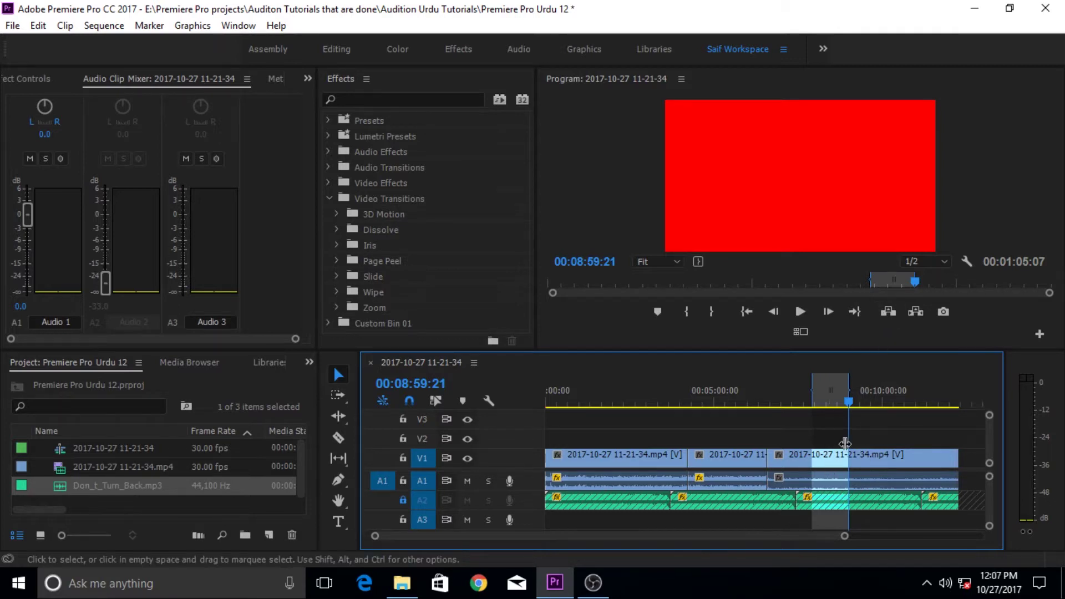
left_click(886, 314)
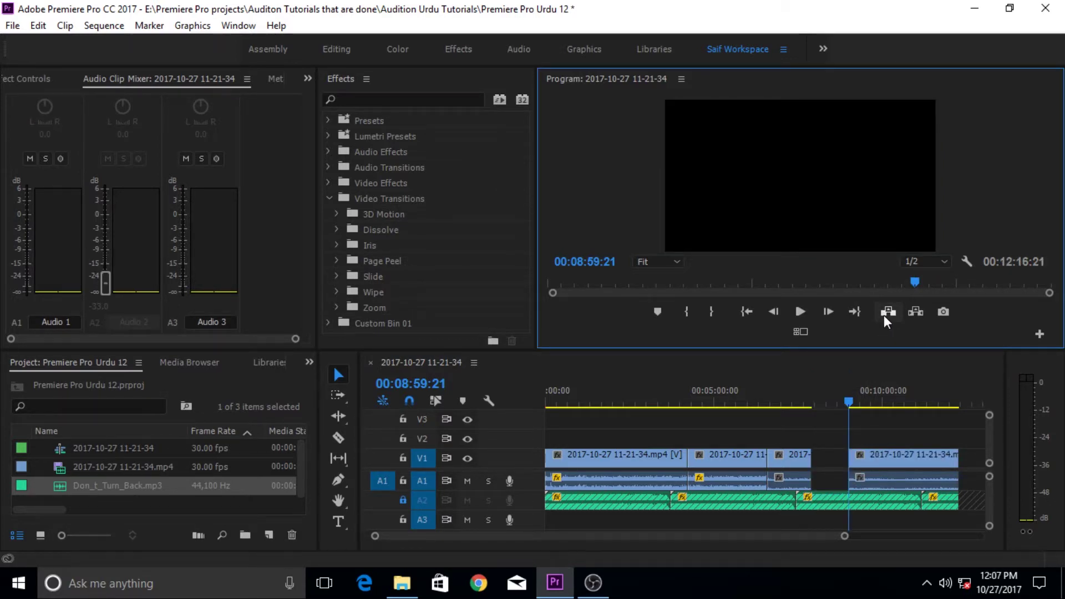
key("ctrl+z")
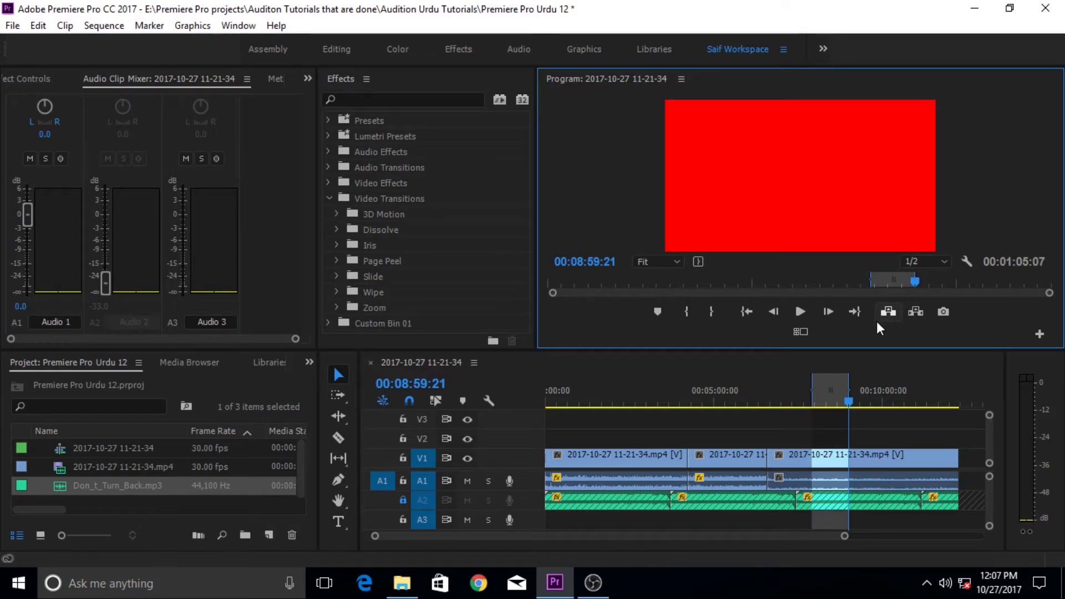
left_click(923, 317)
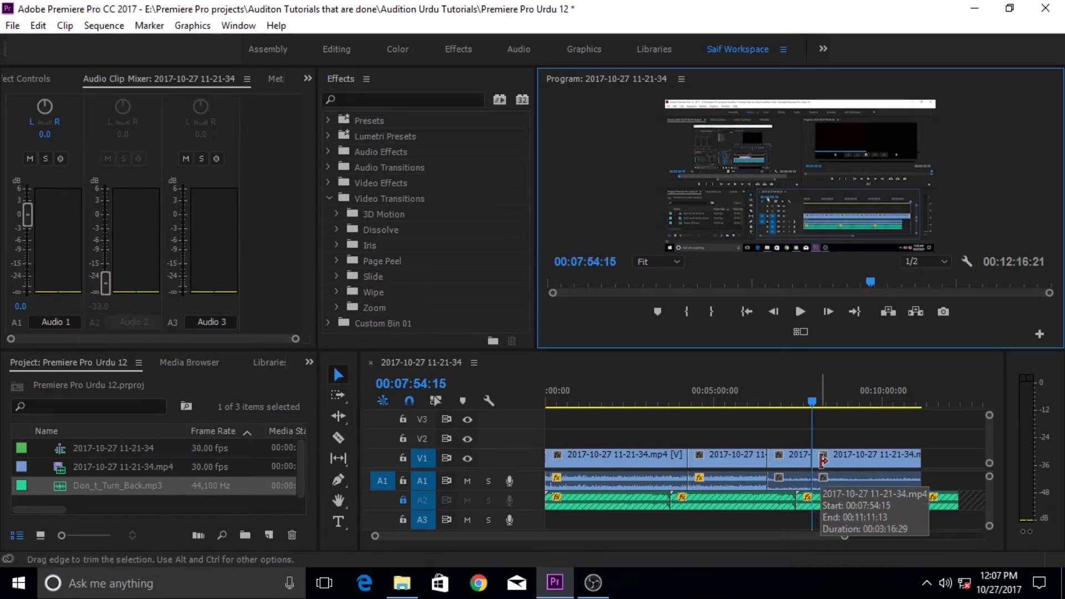
key("ctrl+z")
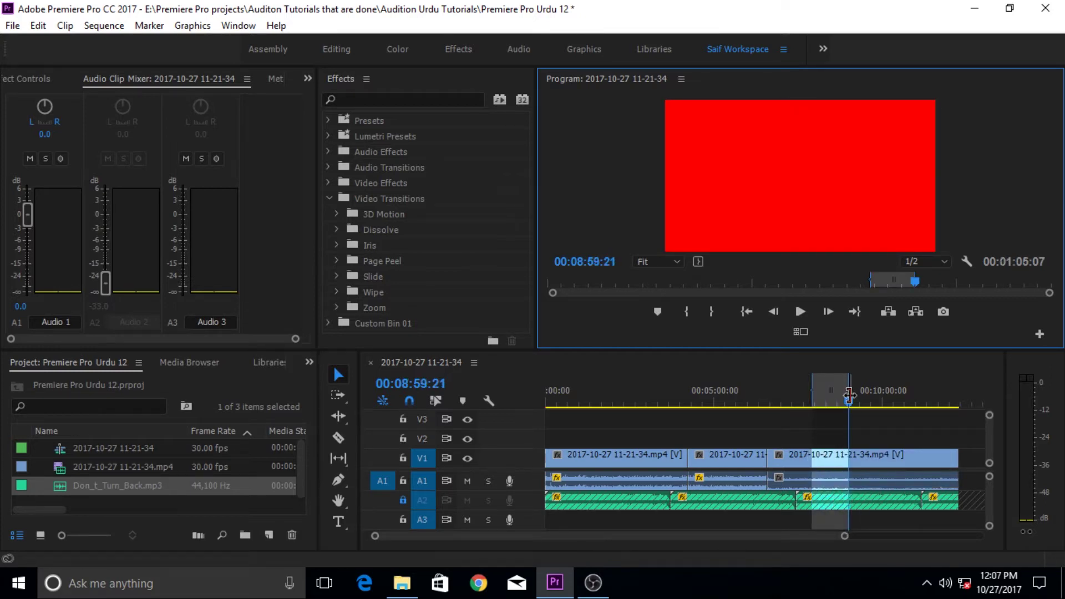
left_click(851, 401)
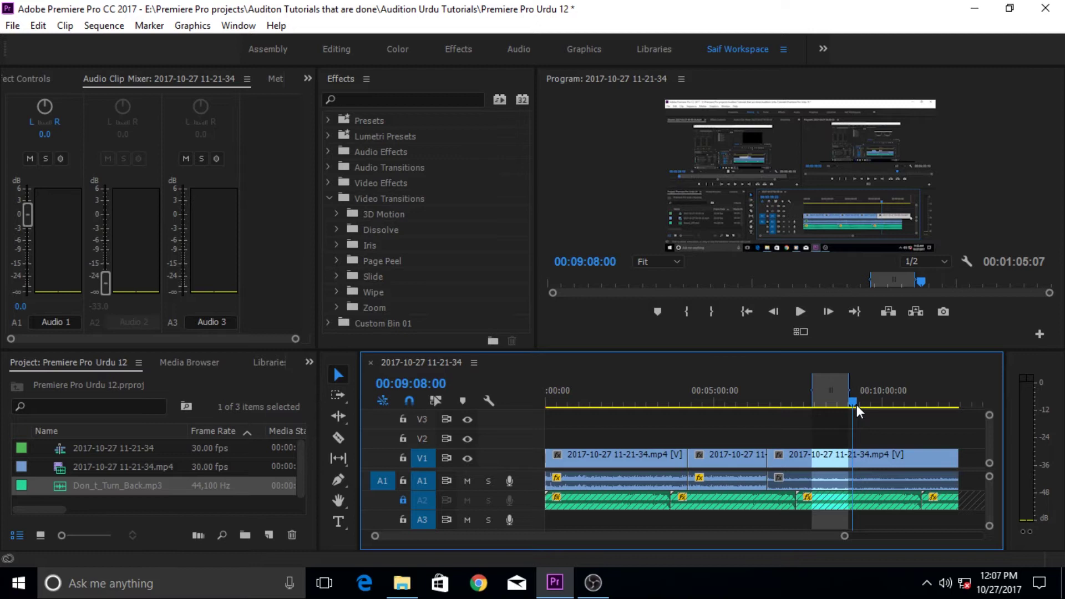